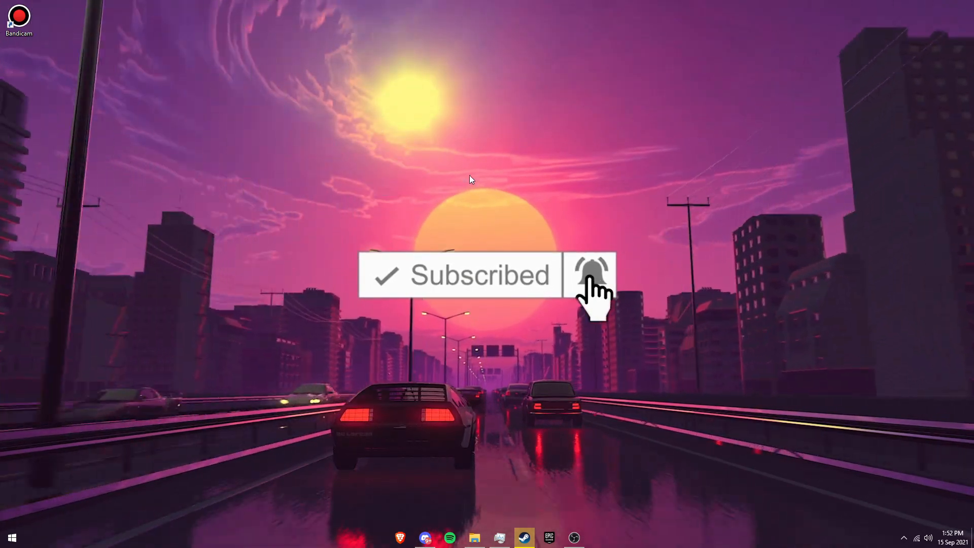
- Move the Bandicam shortcut to the upper middle of the desktop and open its properties
{"action": "left_click_drag", "start_coordinate": [31, 14], "coordinate": [31, 23]}
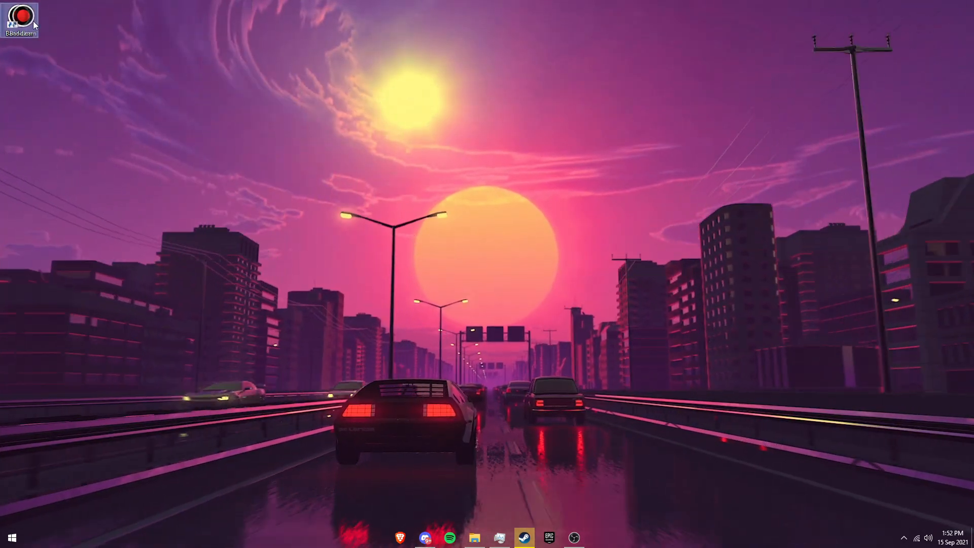
{"action": "left_click_drag", "start_coordinate": [320, 14], "coordinate": [484, 130]}
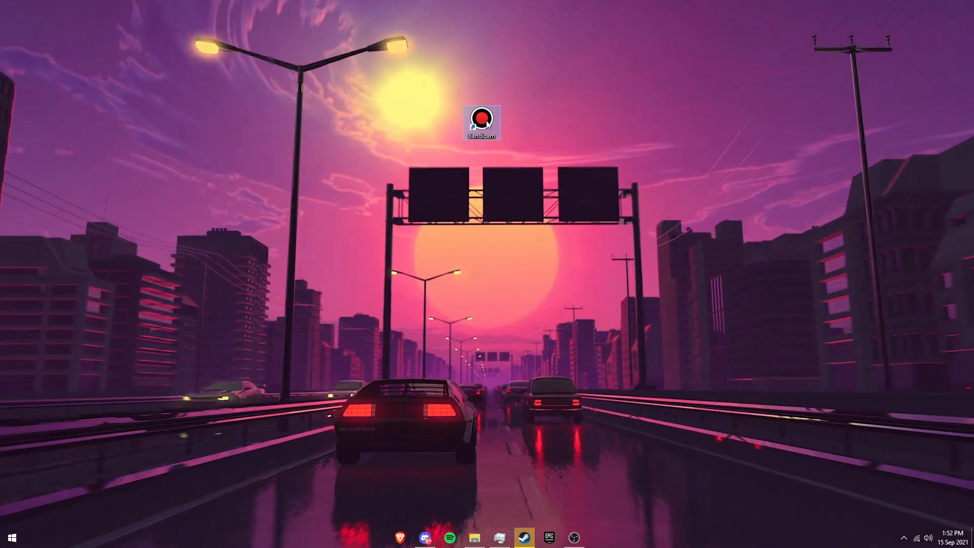
{"action": "right_click", "coordinate": [486, 121]}
{"action": "left_click", "coordinate": [520, 369]}
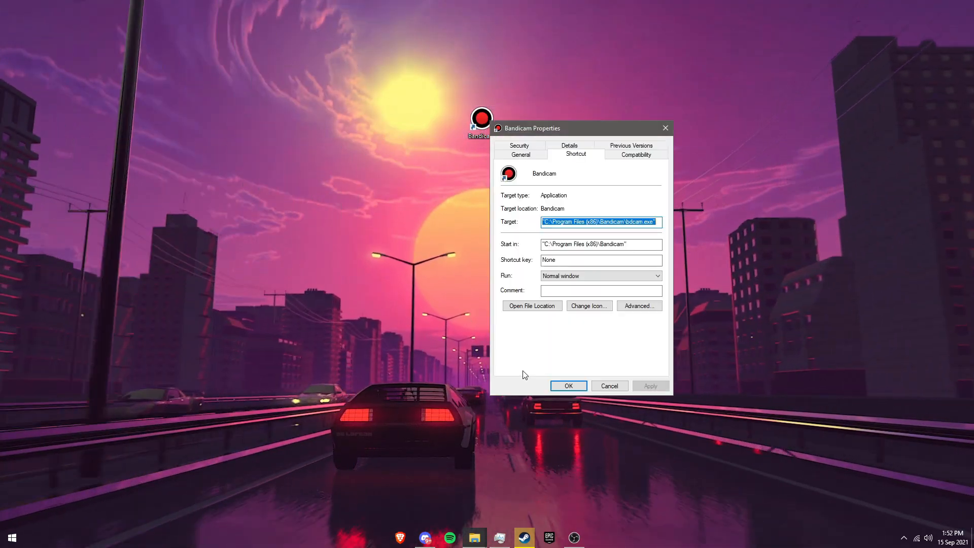
{"action": "left_click_drag", "start_coordinate": [602, 130], "coordinate": [498, 108]}
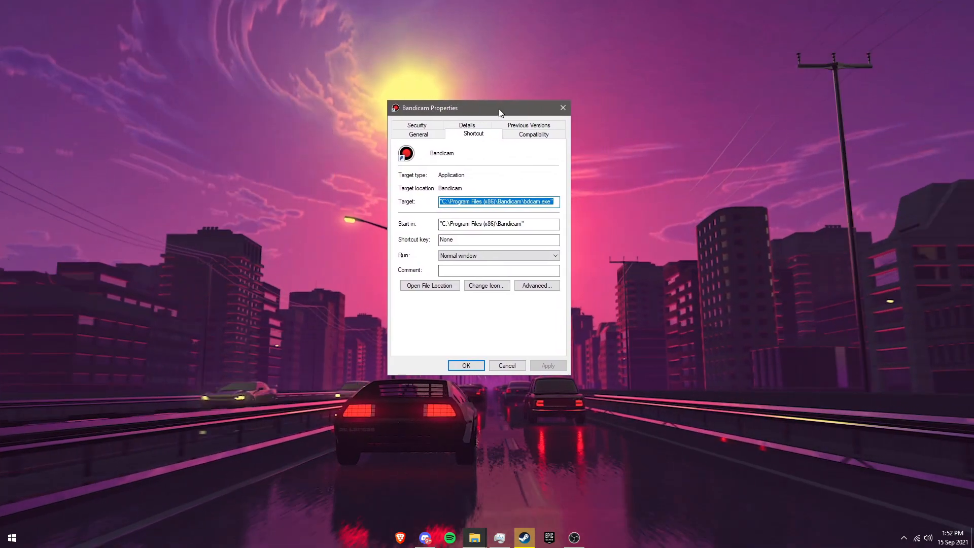
- Enable running the program as an administrator in the shortcut's compatibility settings and save the properties
{"action": "left_click", "coordinate": [529, 134]}
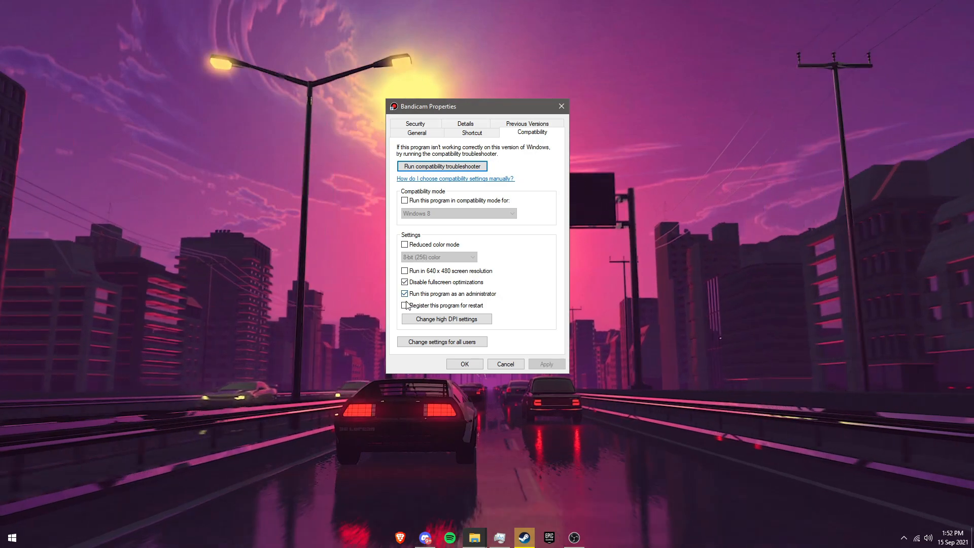
{"action": "left_click", "coordinate": [488, 295]}
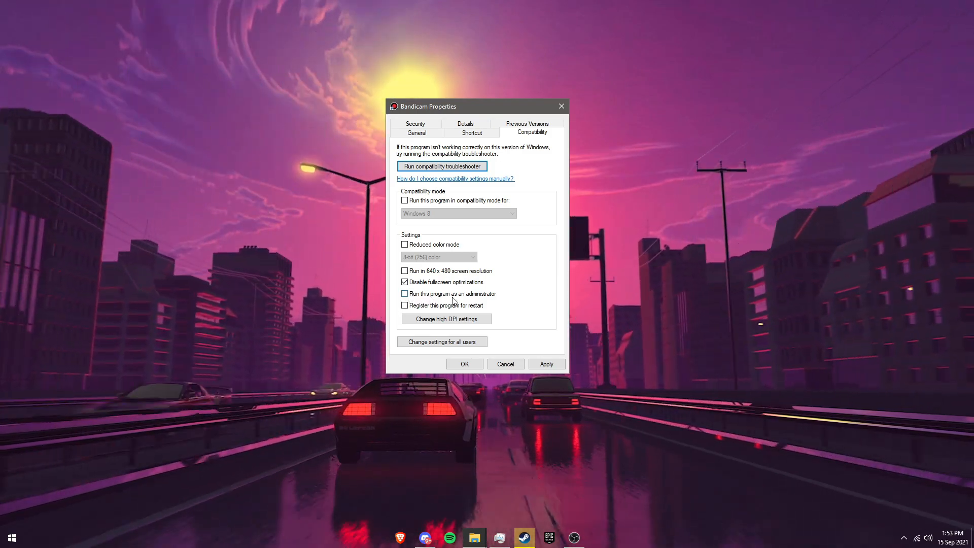
{"action": "left_click", "coordinate": [480, 297]}
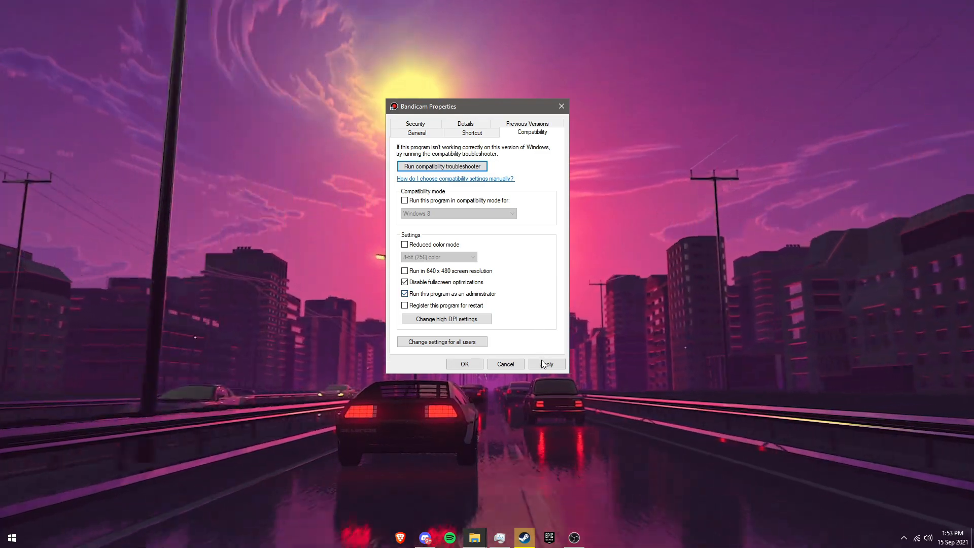
{"action": "left_click", "coordinate": [474, 364]}
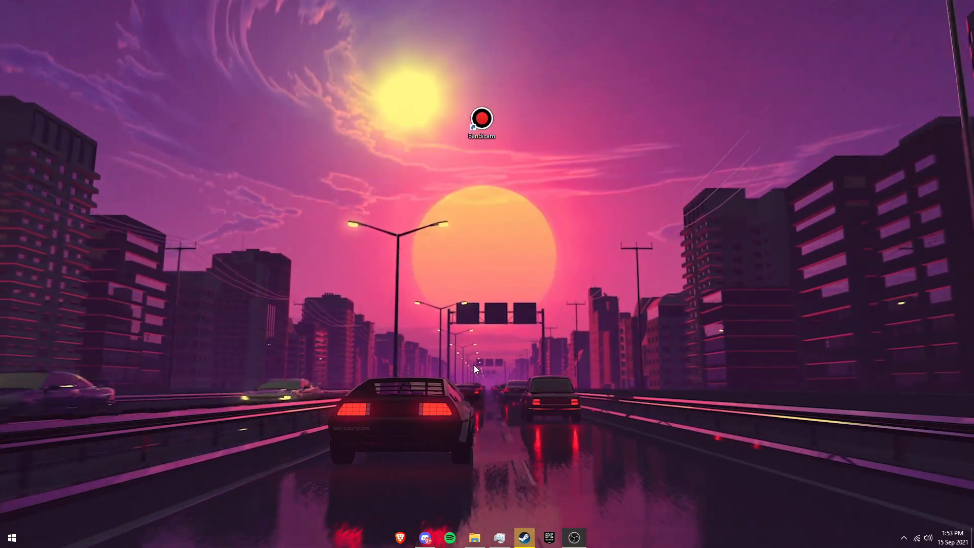
- Refresh the desktop, then launch Bandicam and move its window toward the middle of the screen
{"action": "right_click", "coordinate": [446, 365]}
{"action": "left_click", "coordinate": [475, 348]}
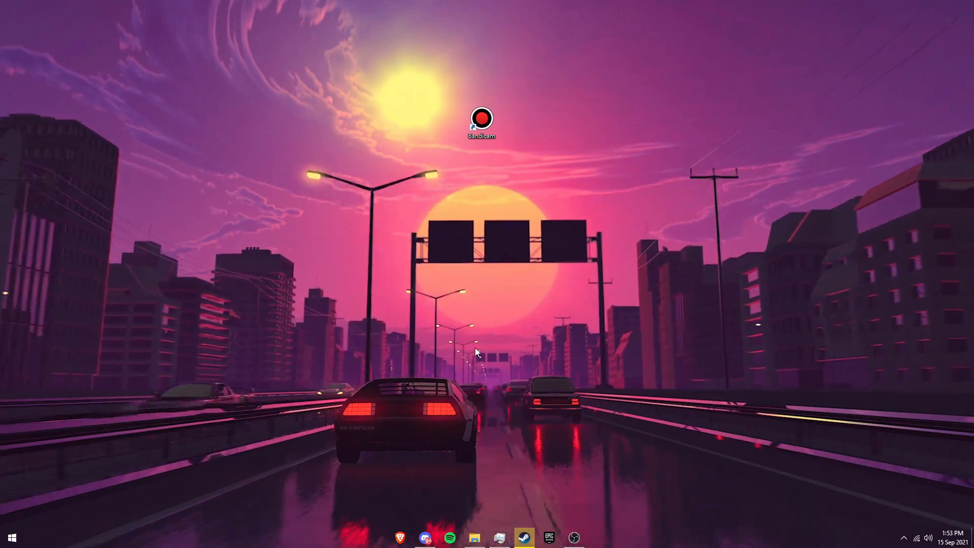
{"action": "double_click", "coordinate": [479, 129]}
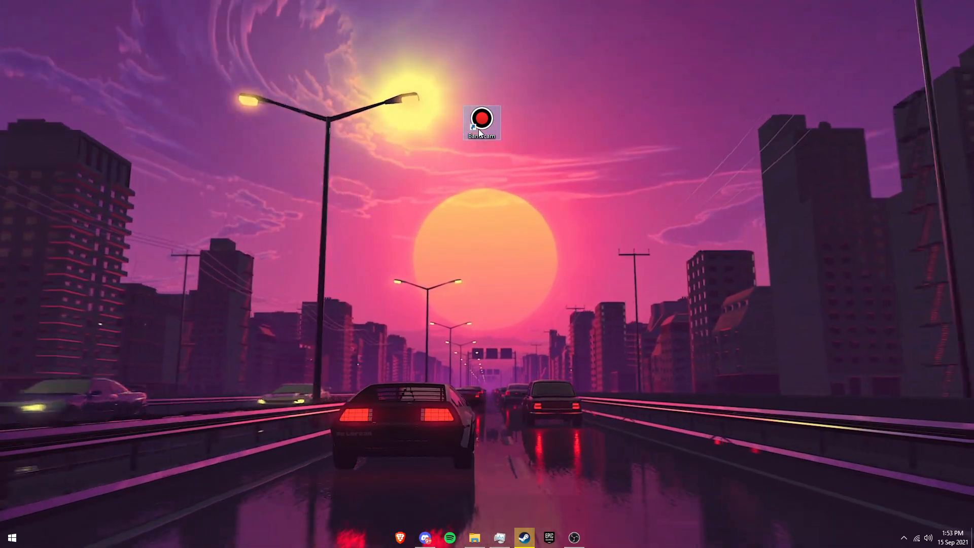
{"action": "left_click_drag", "start_coordinate": [261, 44], "coordinate": [523, 114]}
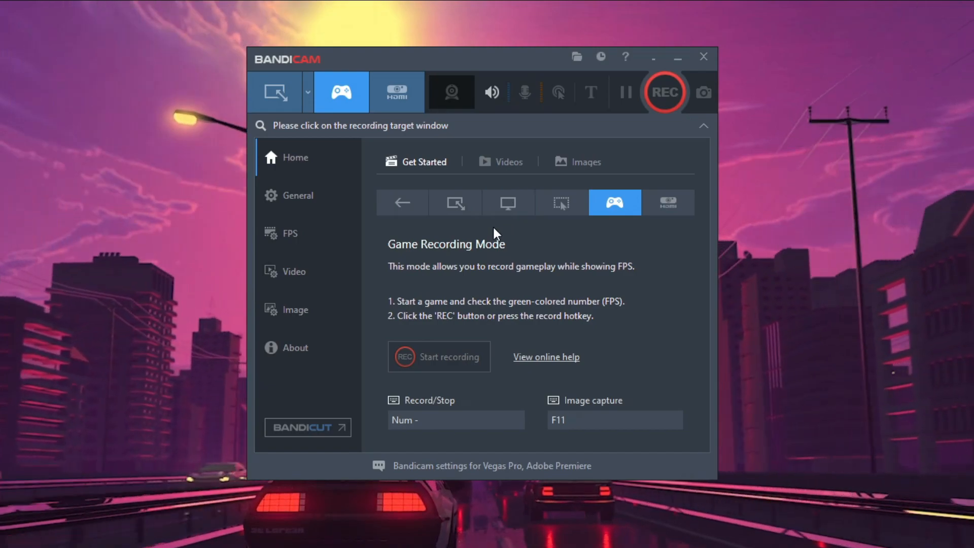
- Compare the Fullscreen screen recording mode with Game Recording Mode, leaving Game Recording Mode selected
{"action": "left_click", "coordinate": [521, 210]}
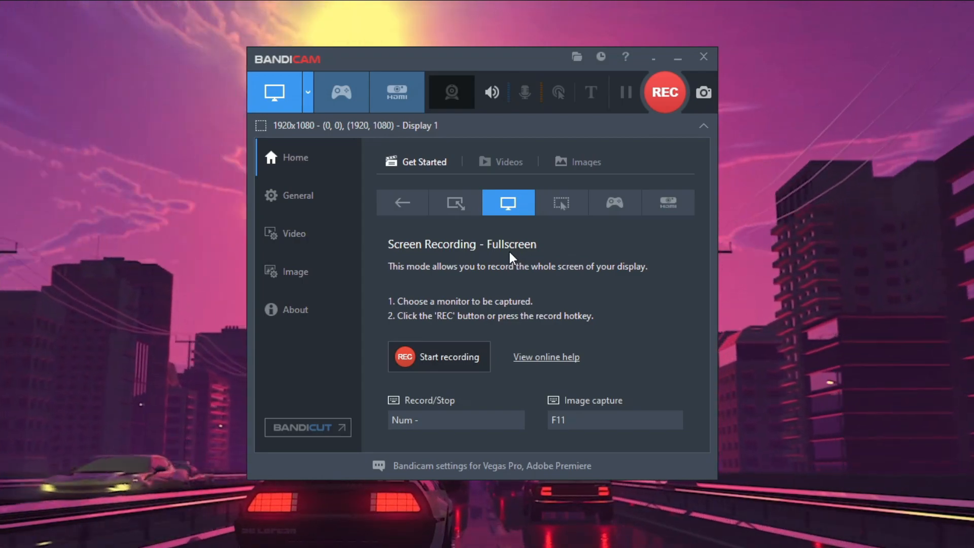
{"action": "left_click", "coordinate": [628, 206]}
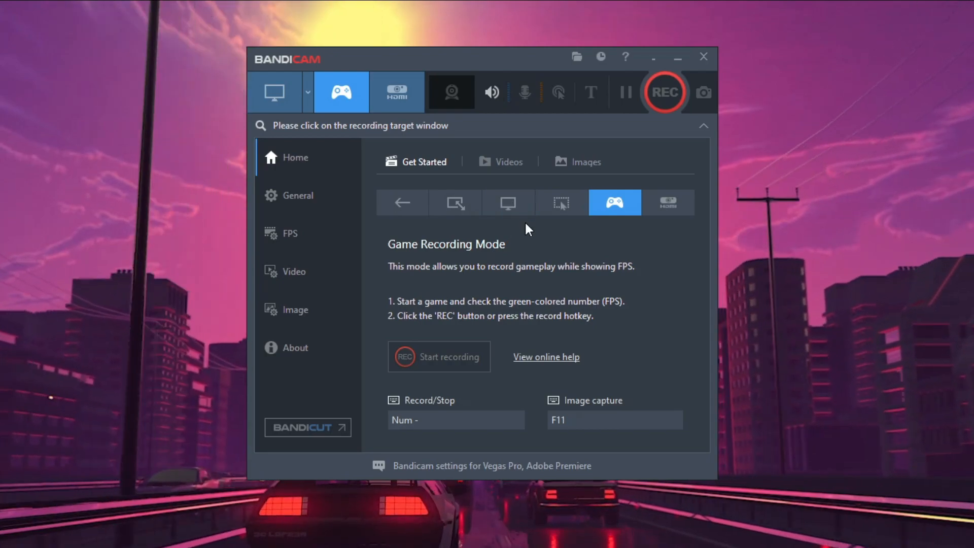
{"action": "left_click", "coordinate": [505, 207]}
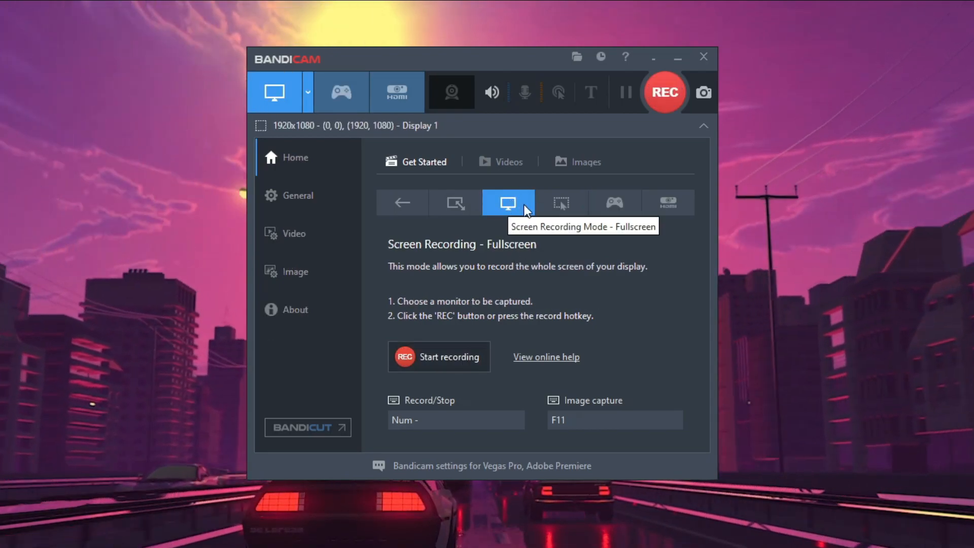
{"action": "left_click", "coordinate": [606, 209]}
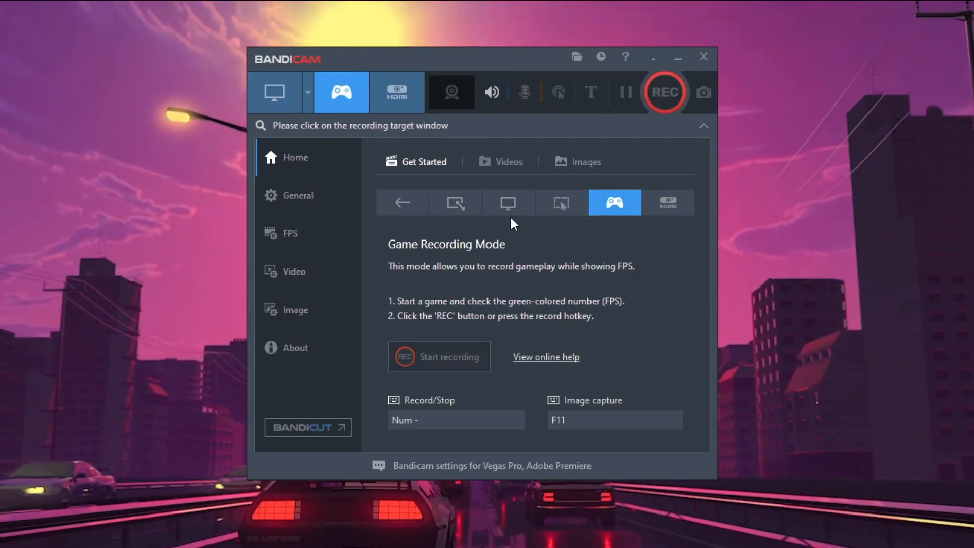
- Look over the General options and open the format settings for video recording
{"action": "left_click", "coordinate": [324, 195]}
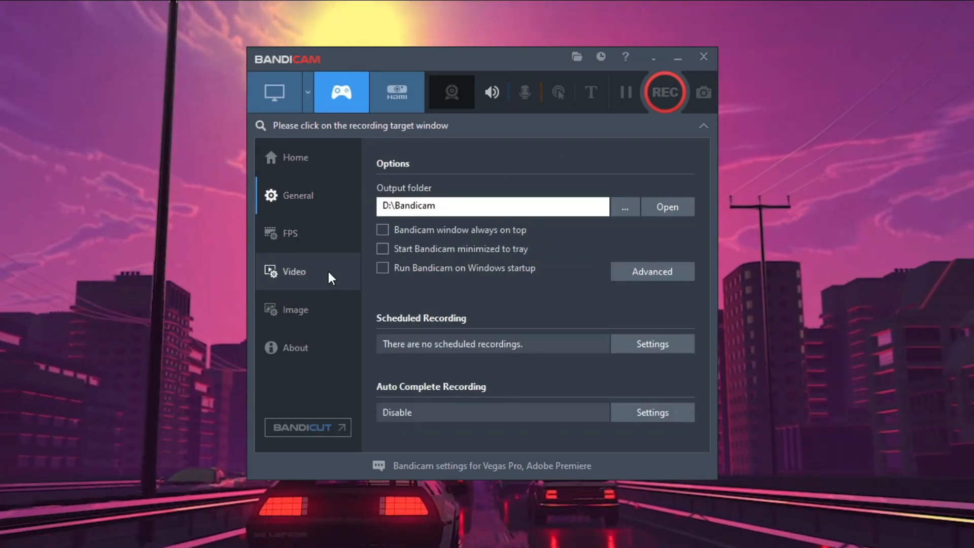
{"action": "left_click", "coordinate": [329, 273]}
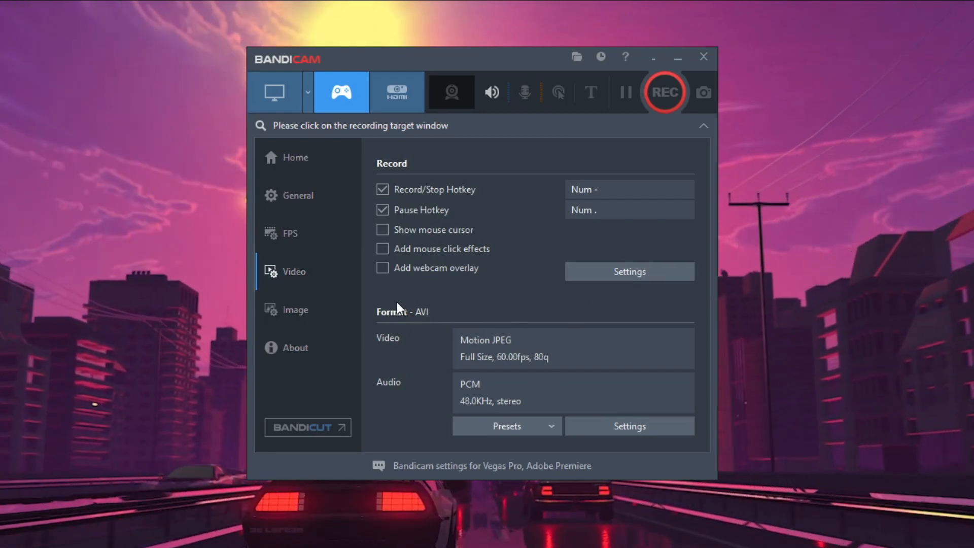
{"action": "left_click", "coordinate": [628, 422]}
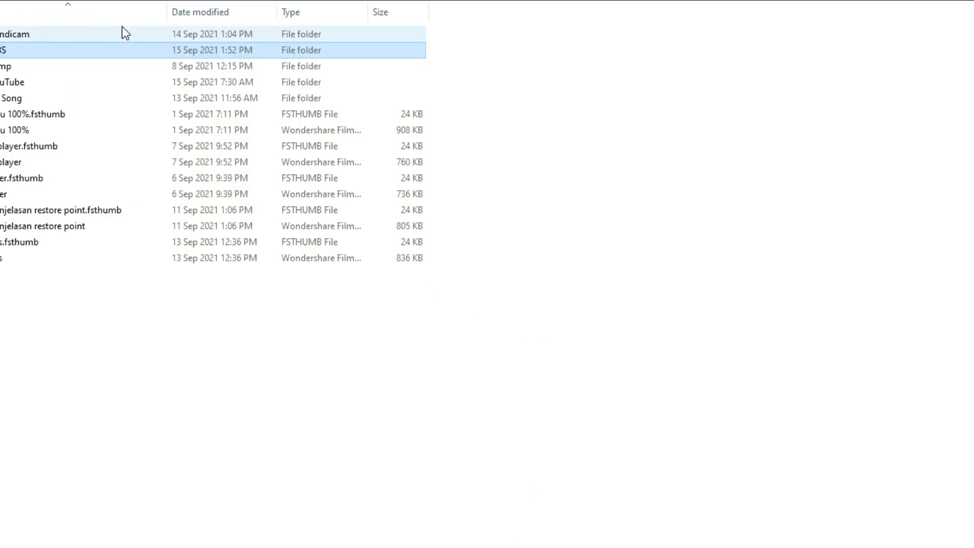
{"action": "double_click", "coordinate": [110, 35]}
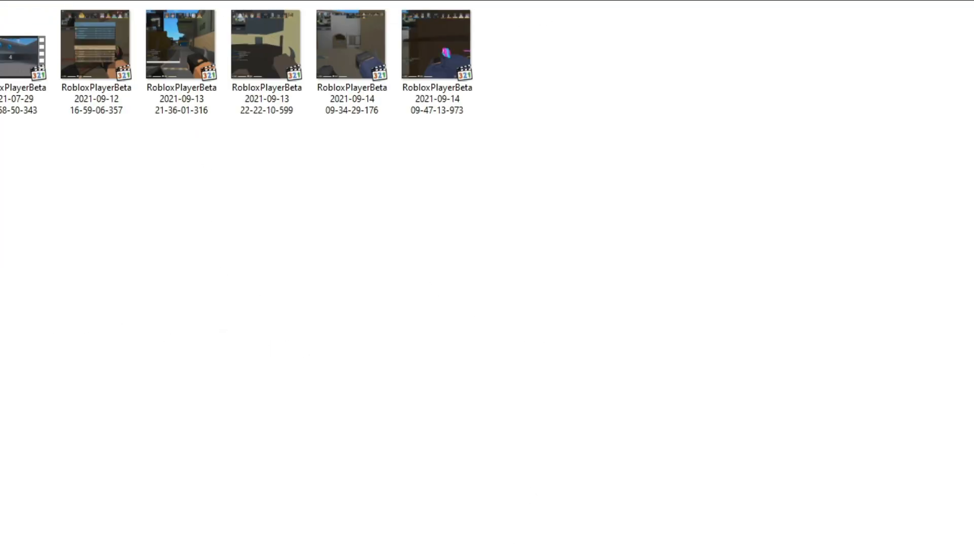
{"action": "double_click", "coordinate": [68, 34]}
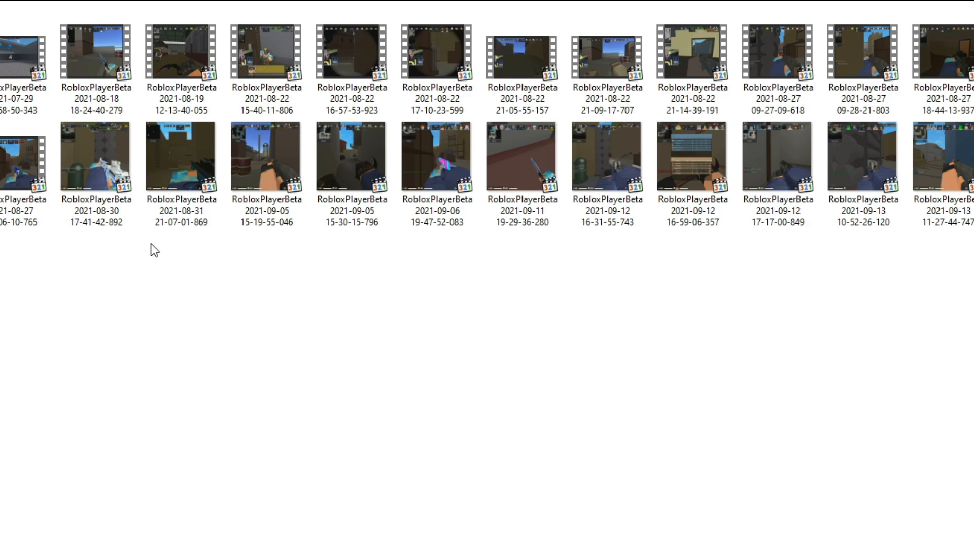
{"action": "right_click", "coordinate": [851, 168]}
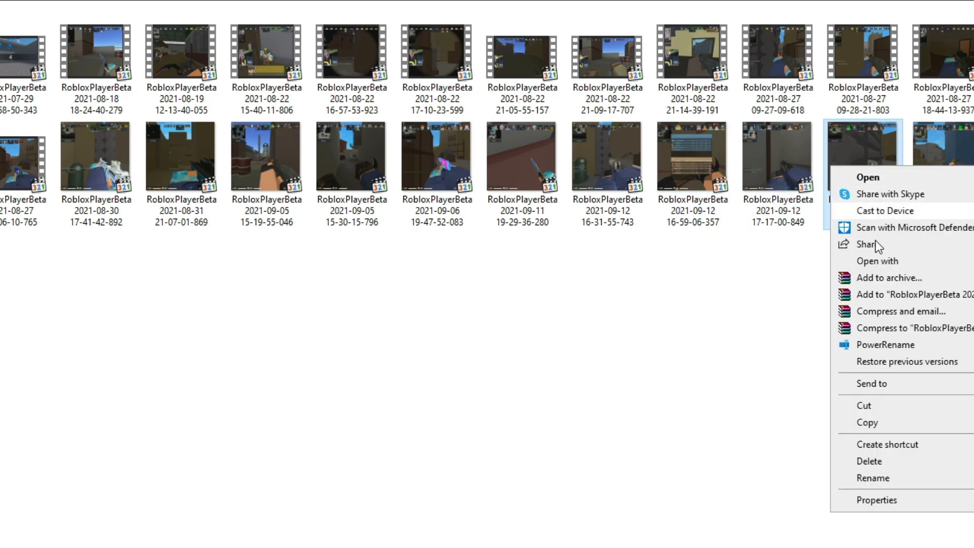
{"action": "left_click", "coordinate": [878, 500]}
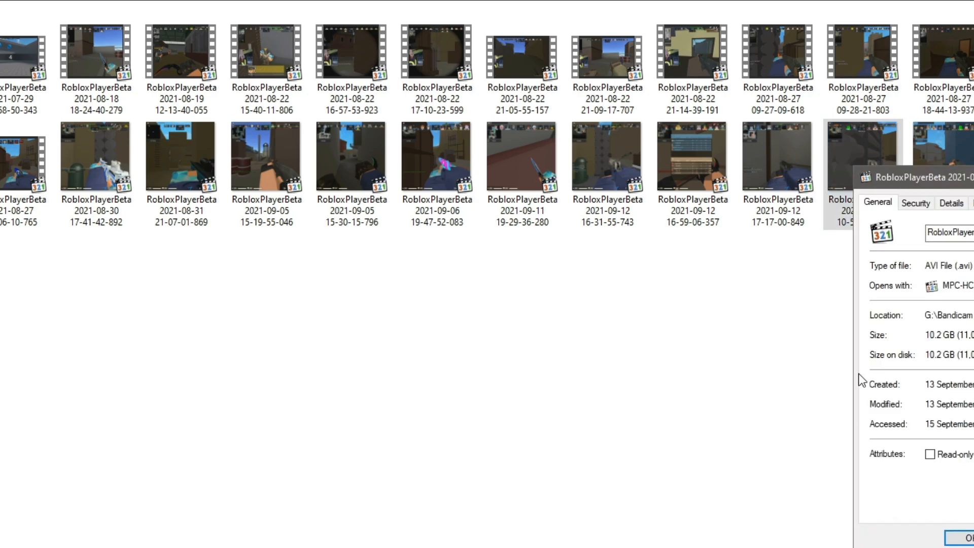
{"action": "left_click_drag", "start_coordinate": [366, 65], "coordinate": [411, 14]}
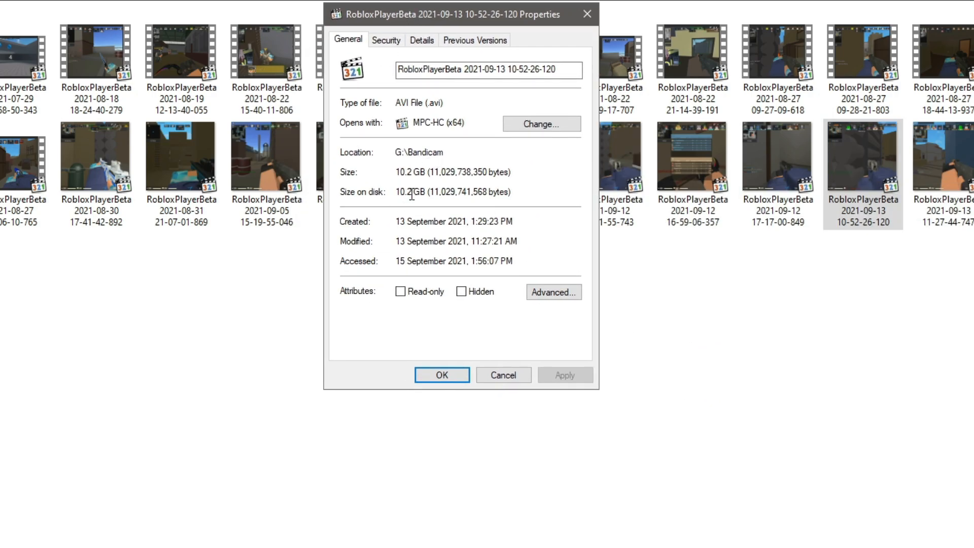
{"action": "left_click", "coordinate": [415, 41]}
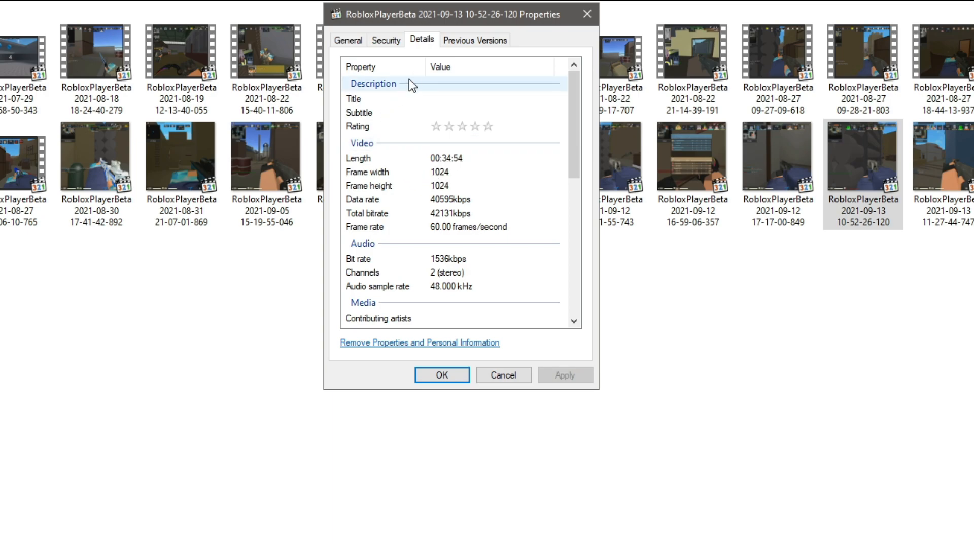
{"action": "left_click", "coordinate": [349, 44]}
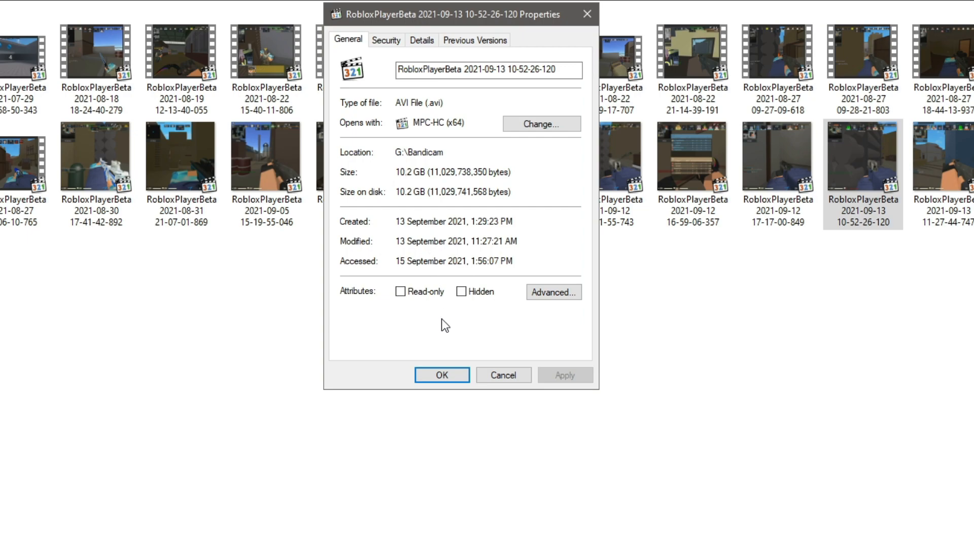
{"action": "left_click", "coordinate": [442, 375]}
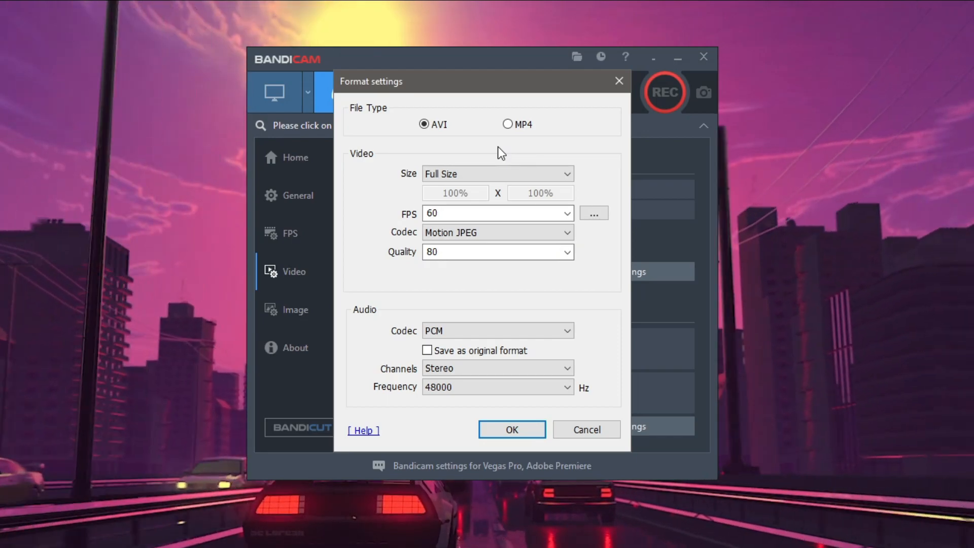
- Set the video format to 30 FPS with a quality of 60
{"action": "left_click", "coordinate": [568, 214]}
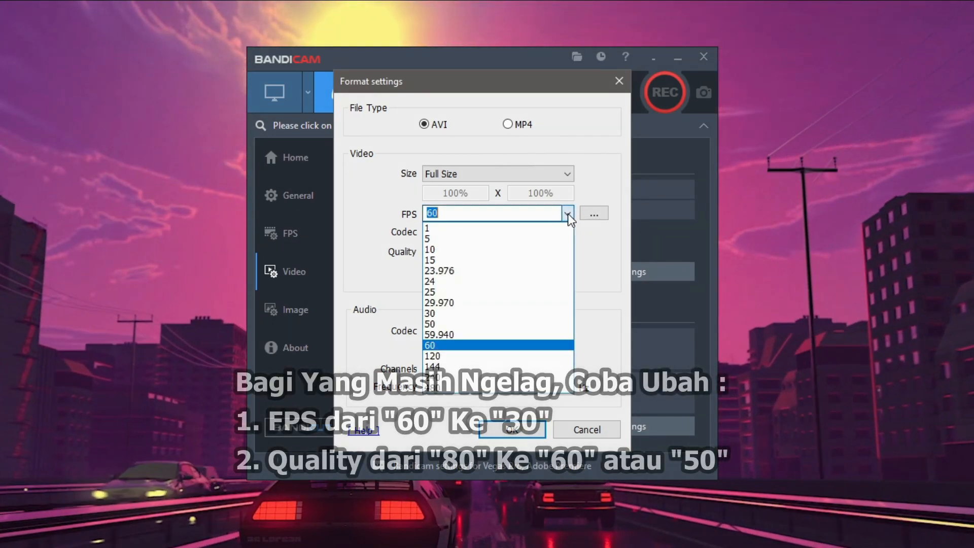
{"action": "left_click", "coordinate": [495, 319]}
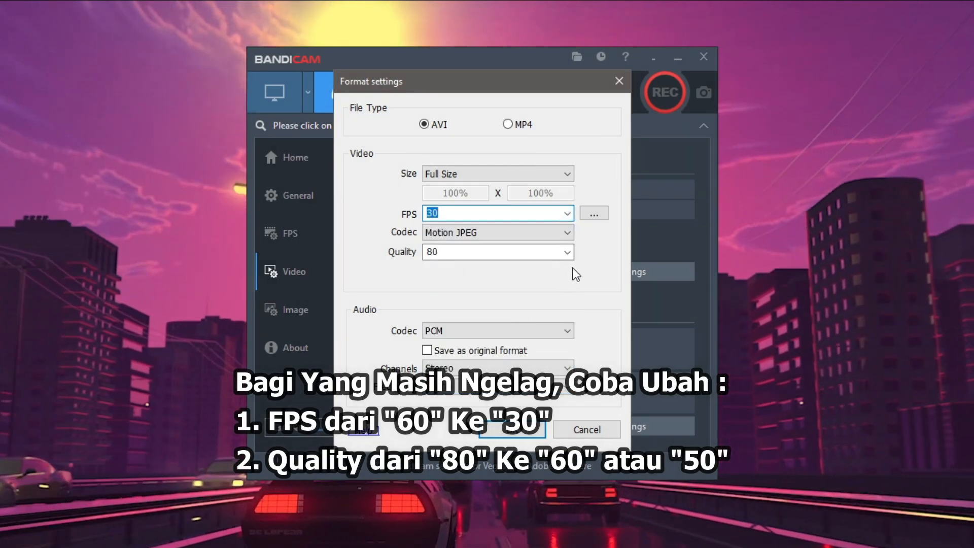
{"action": "left_click", "coordinate": [568, 253]}
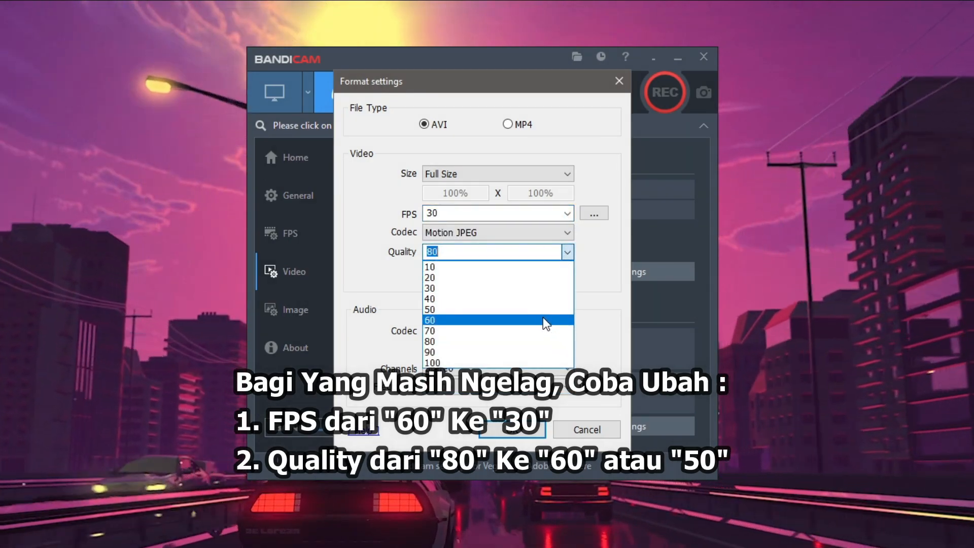
{"action": "left_click", "coordinate": [543, 317]}
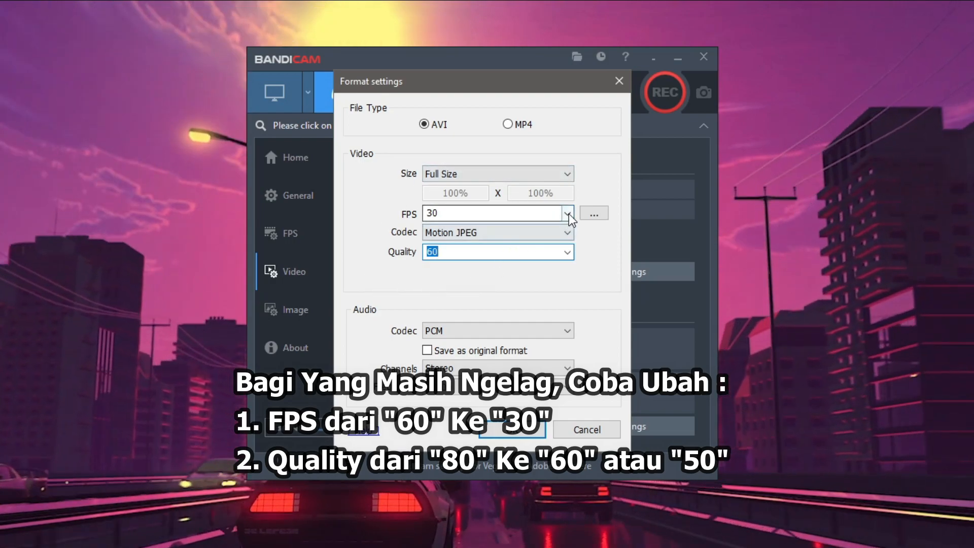
- Set the video format to 60 FPS with a quality of 80 and apply the format settings
{"action": "left_click", "coordinate": [568, 213]}
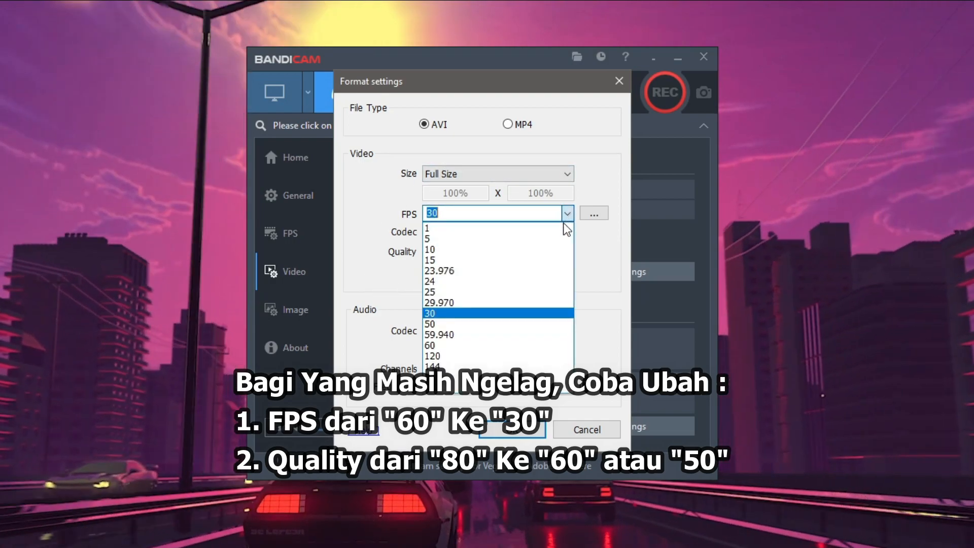
{"action": "left_click", "coordinate": [538, 345]}
{"action": "left_click", "coordinate": [566, 252]}
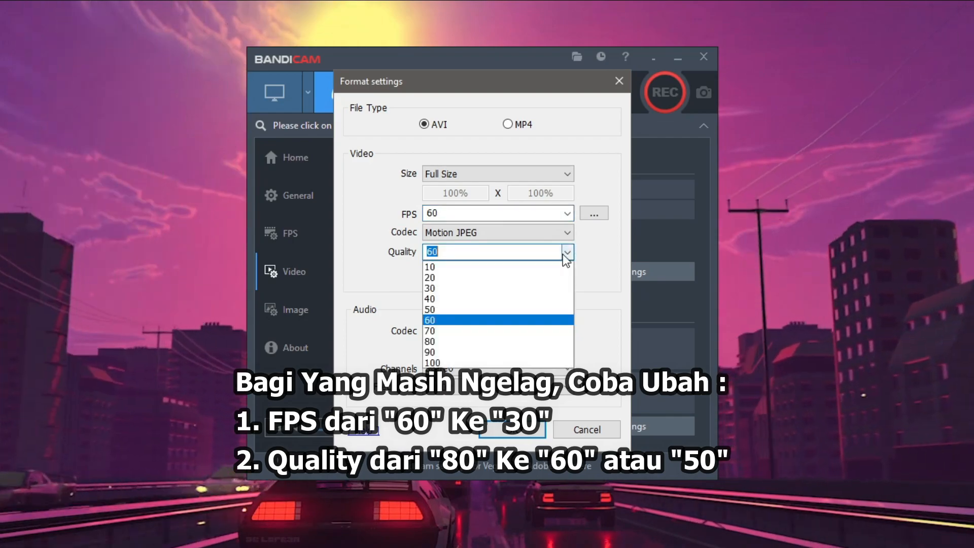
{"action": "left_click", "coordinate": [540, 342]}
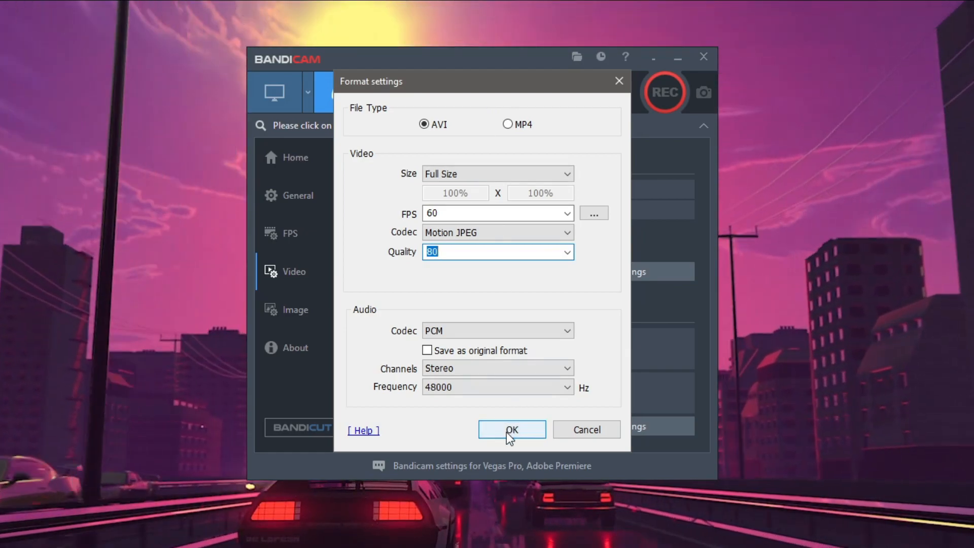
{"action": "left_click", "coordinate": [507, 430]}
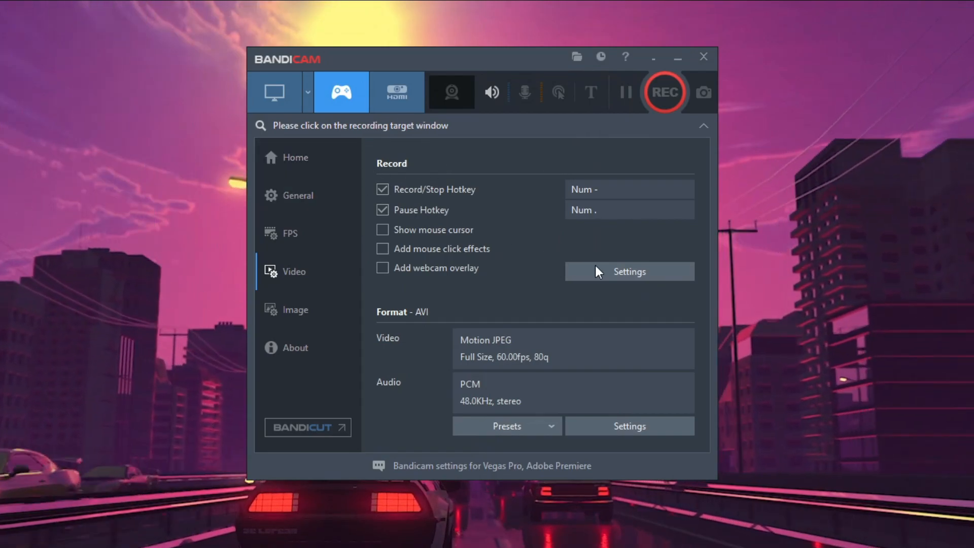
- Open the recording settings and examine the Sound, Webcam, Mouse, Logo, Text and Options settings, including the available recording priority levels
{"action": "left_click", "coordinate": [653, 271]}
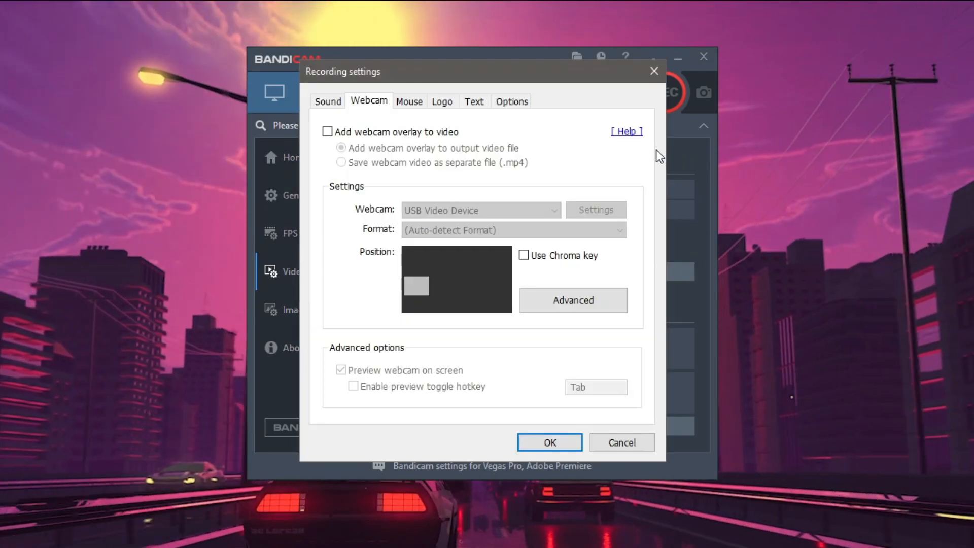
{"action": "left_click", "coordinate": [324, 100]}
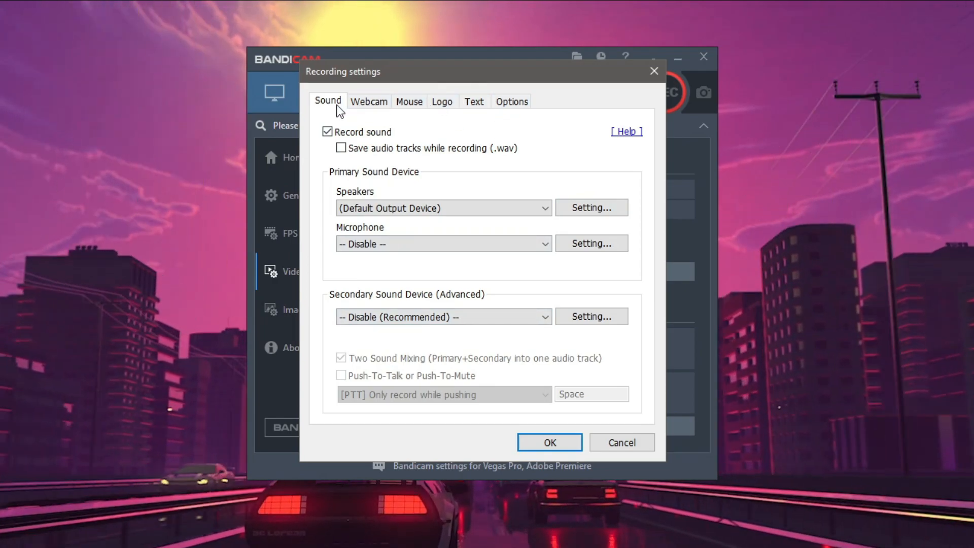
{"action": "left_click", "coordinate": [355, 105]}
{"action": "left_click", "coordinate": [410, 104]}
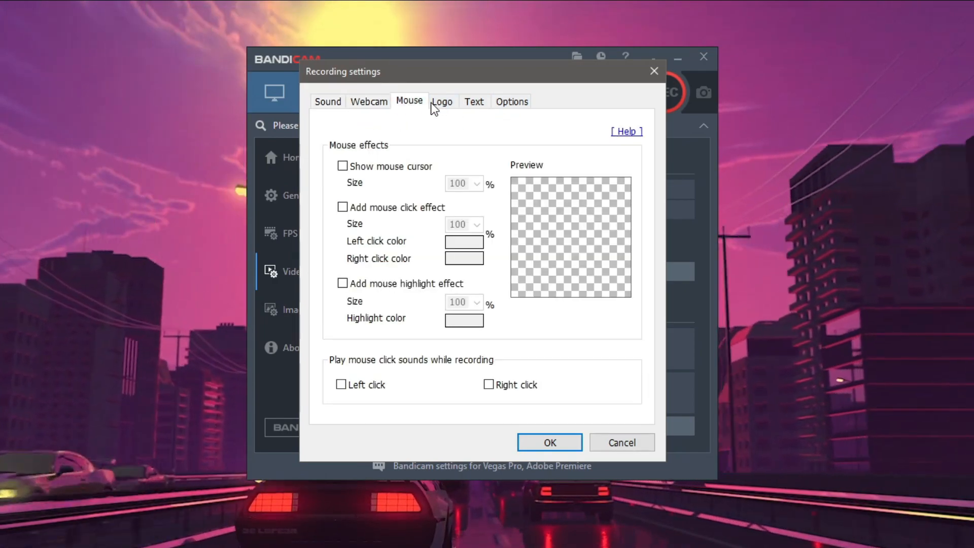
{"action": "left_click", "coordinate": [445, 101]}
{"action": "left_click", "coordinate": [477, 102]}
{"action": "left_click", "coordinate": [507, 101]}
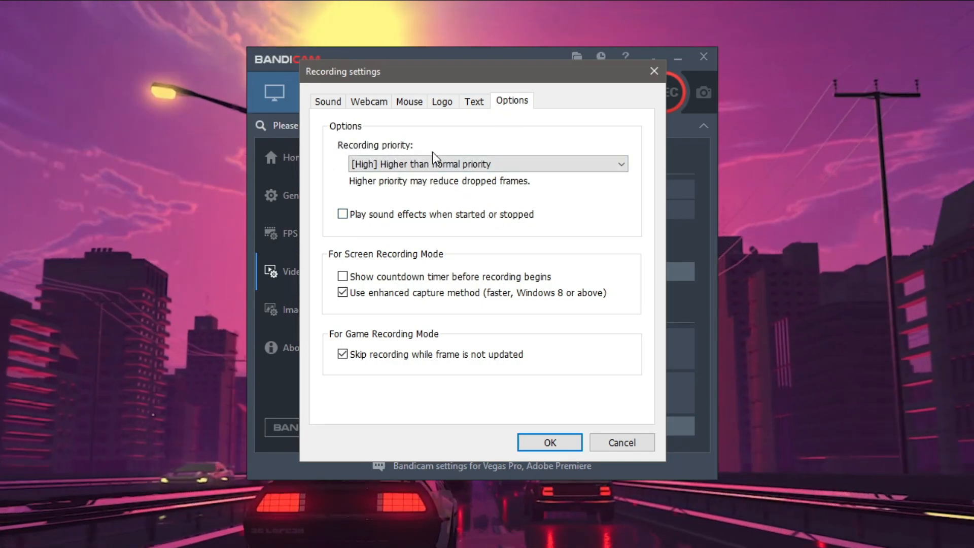
{"action": "left_click", "coordinate": [432, 165]}
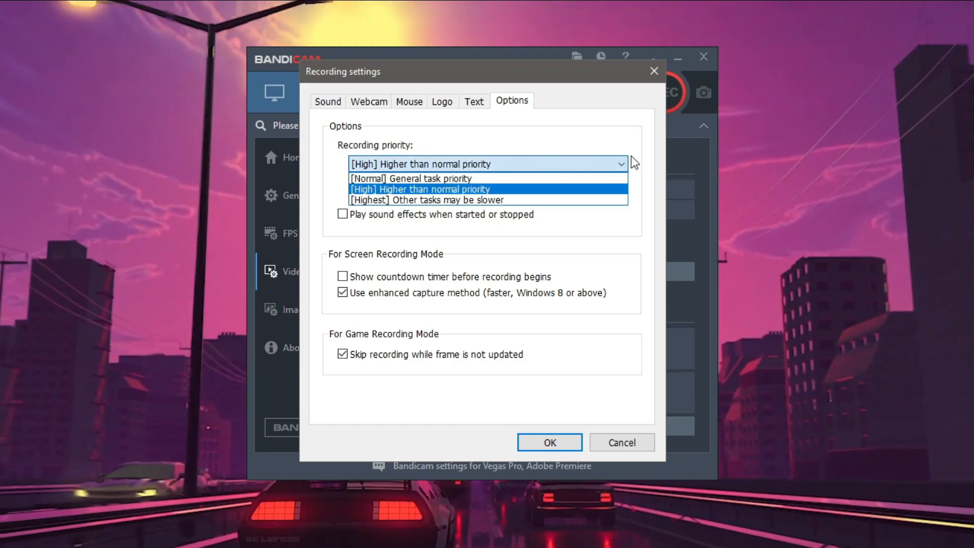
{"action": "left_click", "coordinate": [607, 125]}
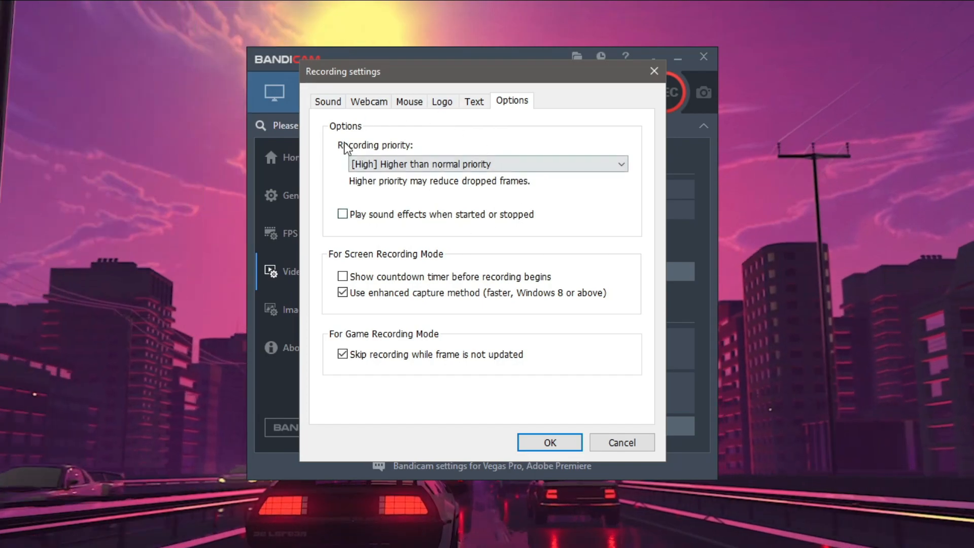
- Recheck the sound, webcam, mouse, logo and general recording options, and accept the recording settings
{"action": "left_click", "coordinate": [330, 101]}
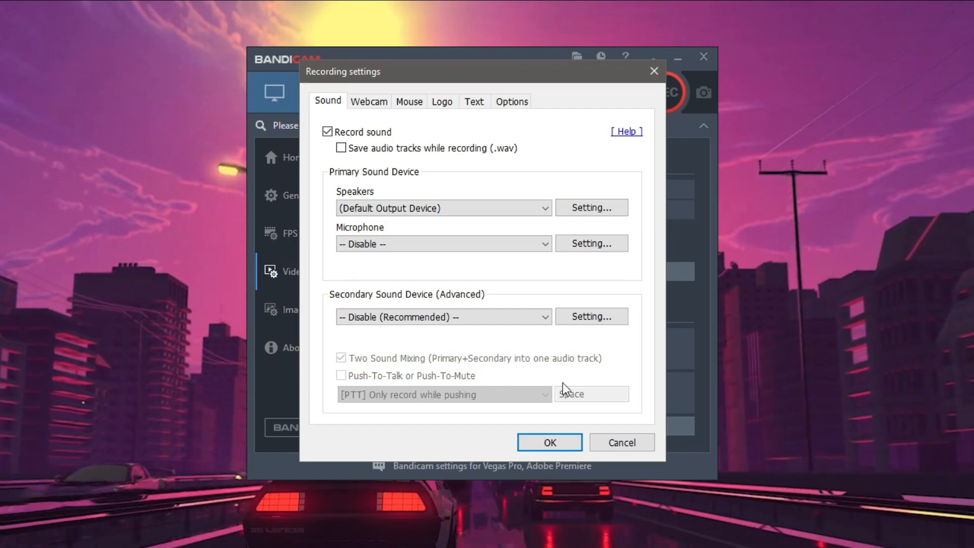
{"action": "left_click", "coordinate": [373, 103]}
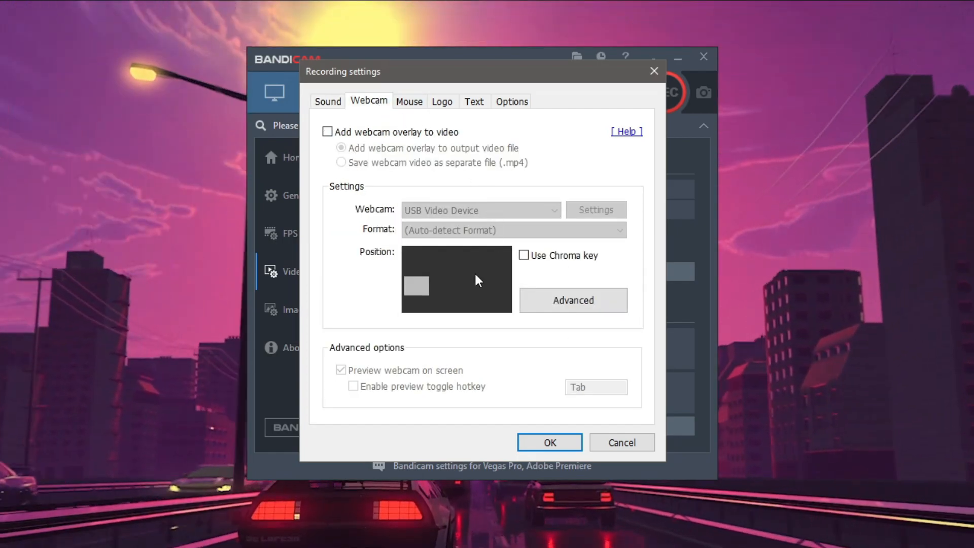
{"action": "left_click", "coordinate": [419, 104]}
{"action": "left_click", "coordinate": [442, 102]}
{"action": "left_click", "coordinate": [505, 103]}
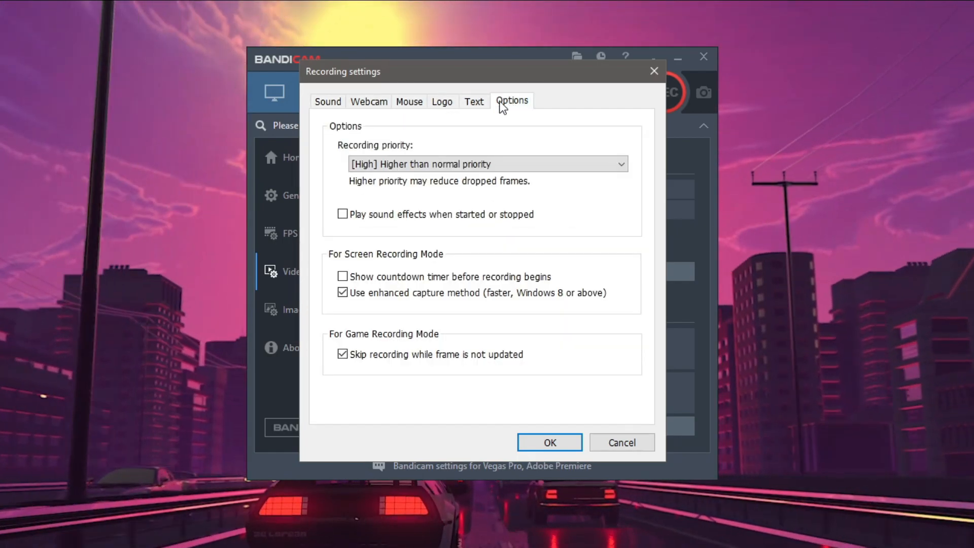
{"action": "left_click", "coordinate": [339, 103]}
{"action": "left_click", "coordinate": [560, 448]}
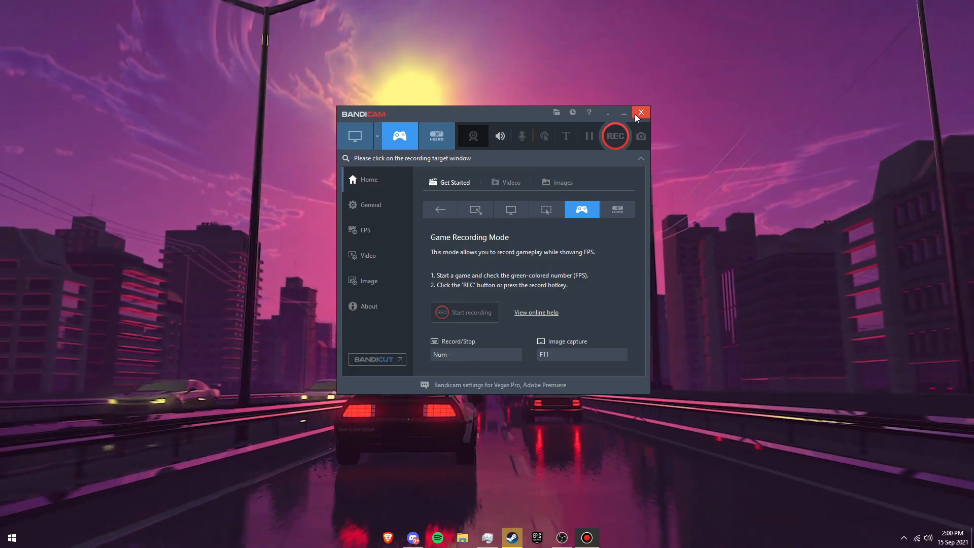
- Close Bandicam and move its desktop shortcut to the upper-left corner of the desktop, leaving it deselected
{"action": "left_click", "coordinate": [703, 57]}
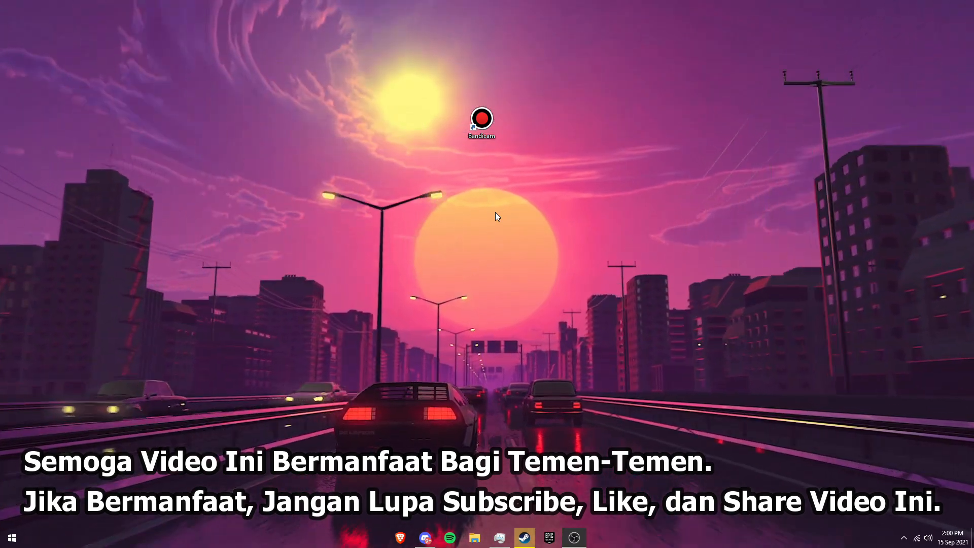
{"action": "left_click_drag", "start_coordinate": [310, 62], "coordinate": [27, 33]}
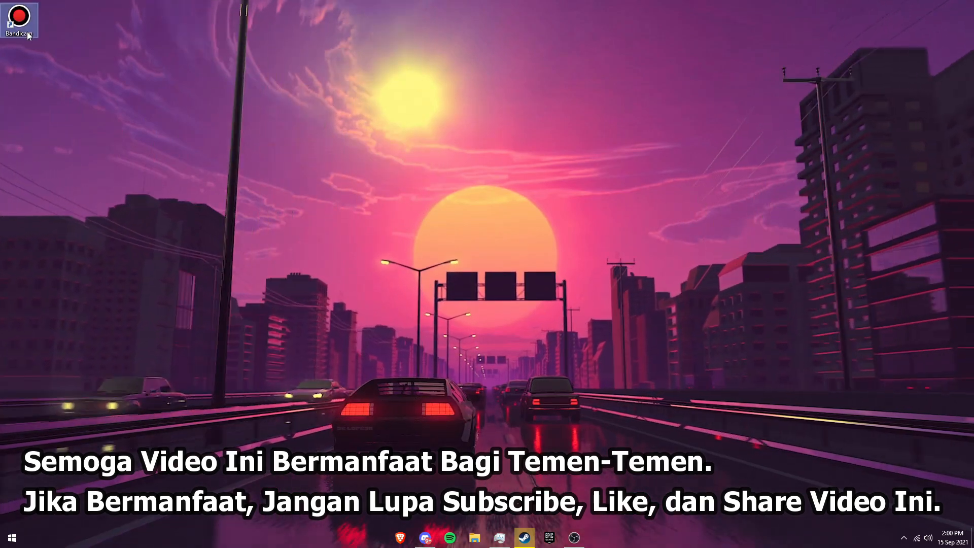
{"action": "left_click", "coordinate": [468, 152]}
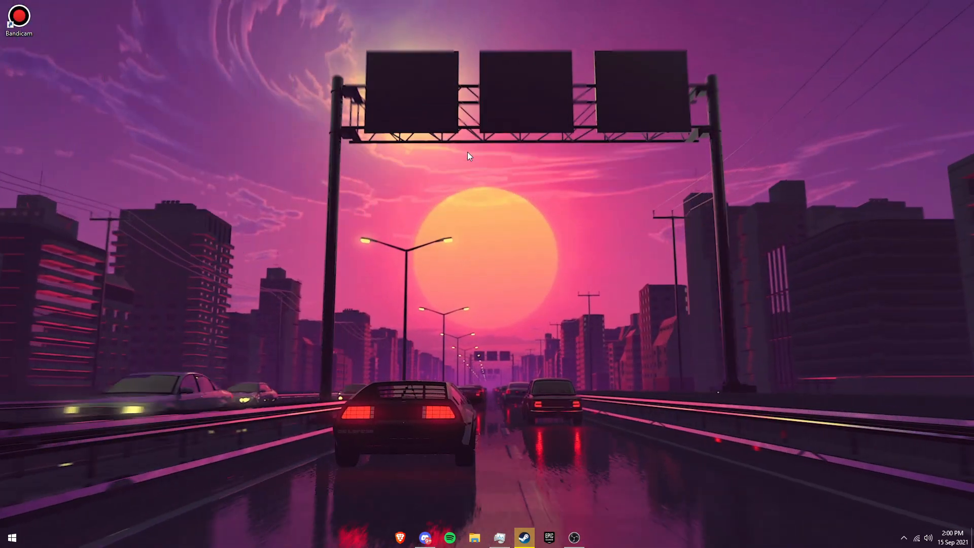